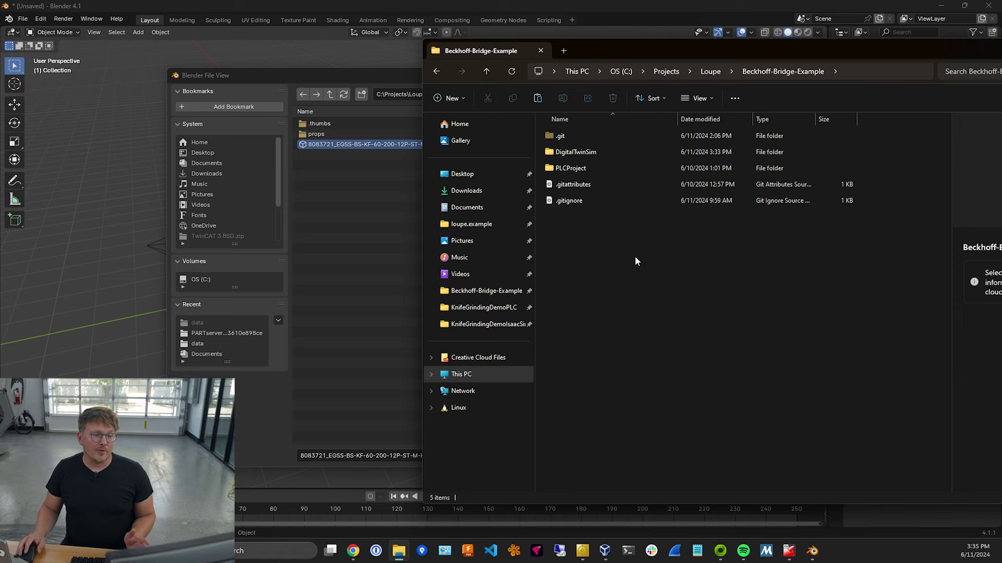
# - Navigate into DigitalTwinSim > CAD > PARTserver to reach the actuator GLB and readme
pyautogui.doubleClick(610, 151)
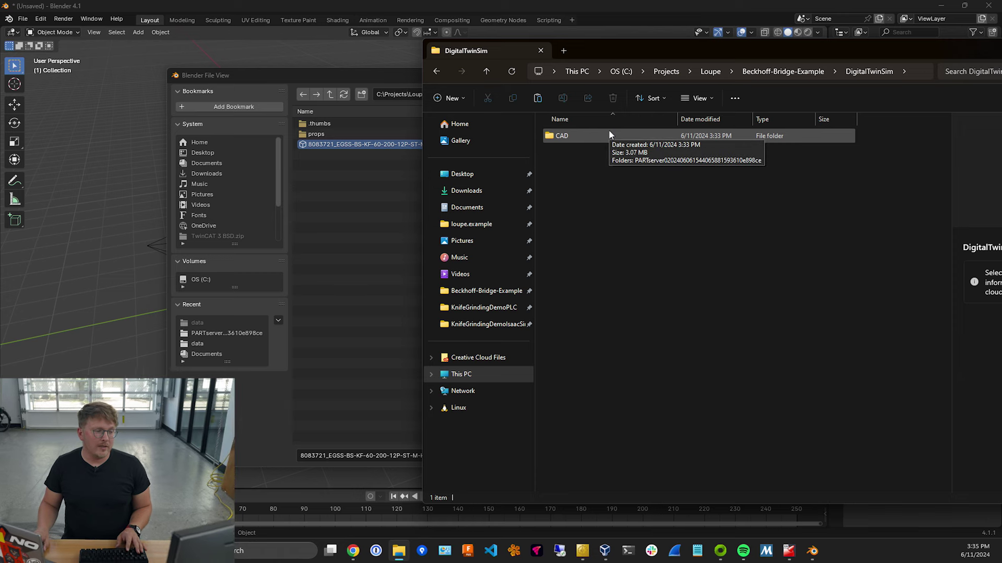
pyautogui.doubleClick(609, 134)
pyautogui.doubleClick(605, 136)
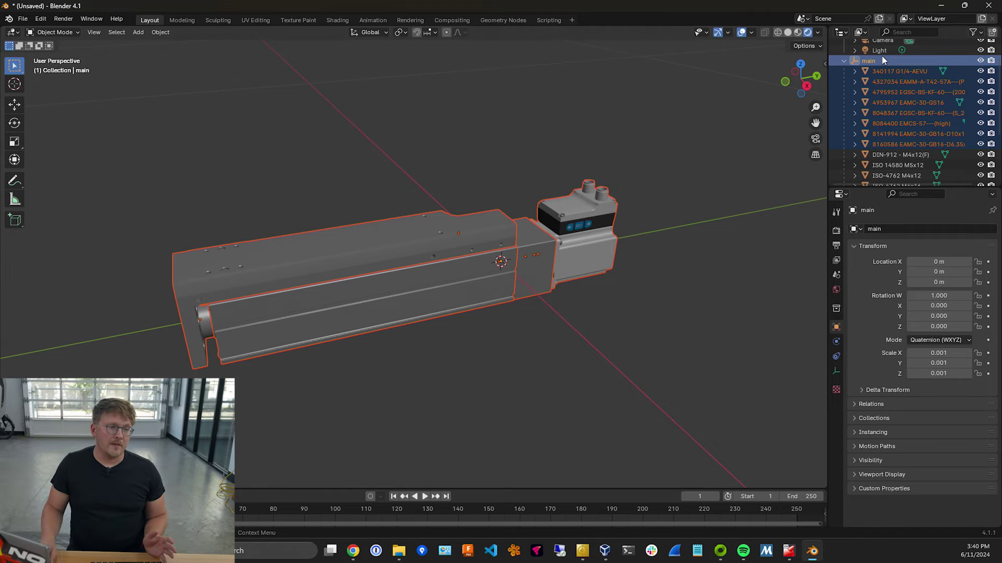
# - Check the 8084400, 4953967, 4795952, 4327034 and 340117 parts' scale of 1, then select main with all children
pyautogui.click(891, 124)
pyautogui.click(894, 102)
pyautogui.click(893, 90)
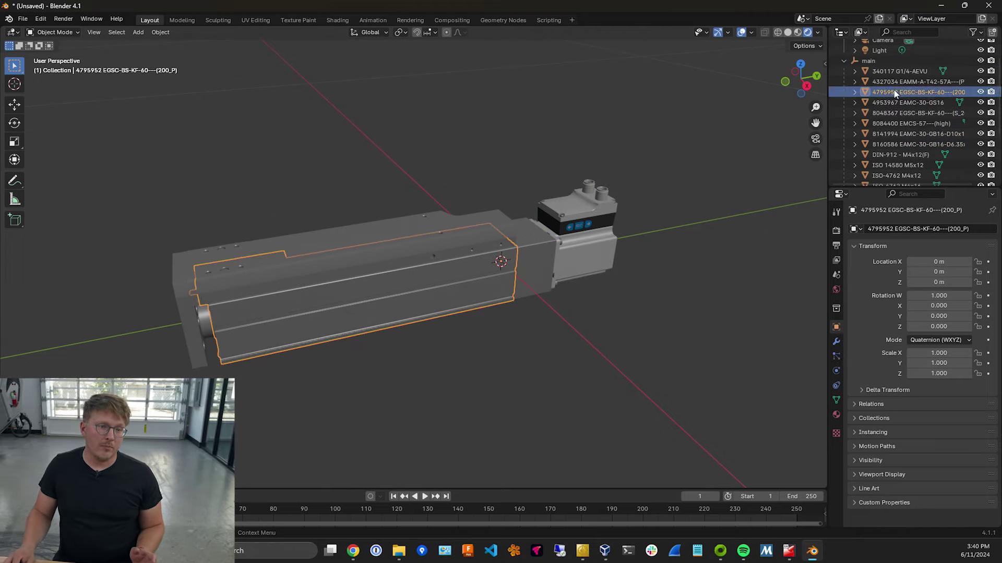
pyautogui.click(896, 81)
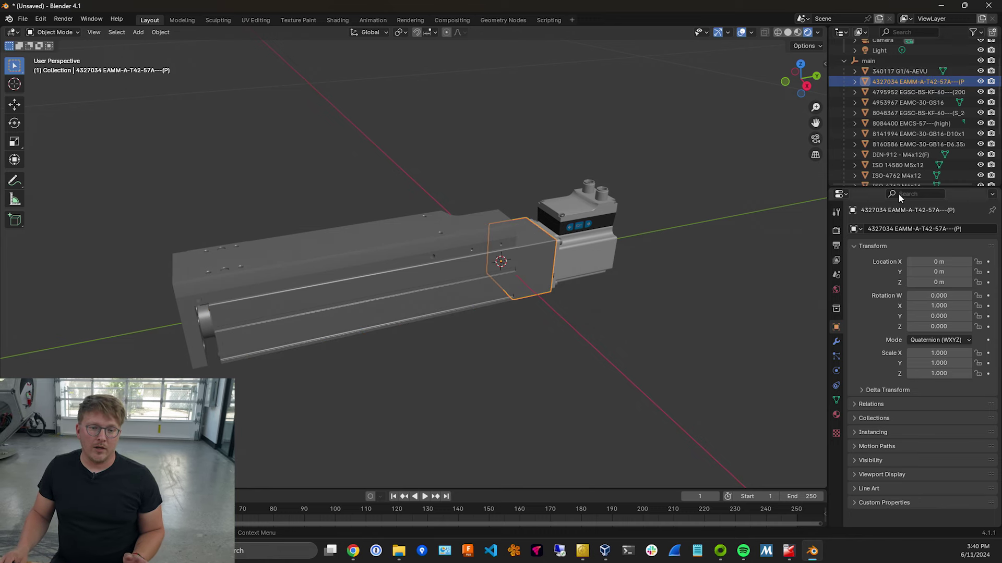
pyautogui.click(900, 72)
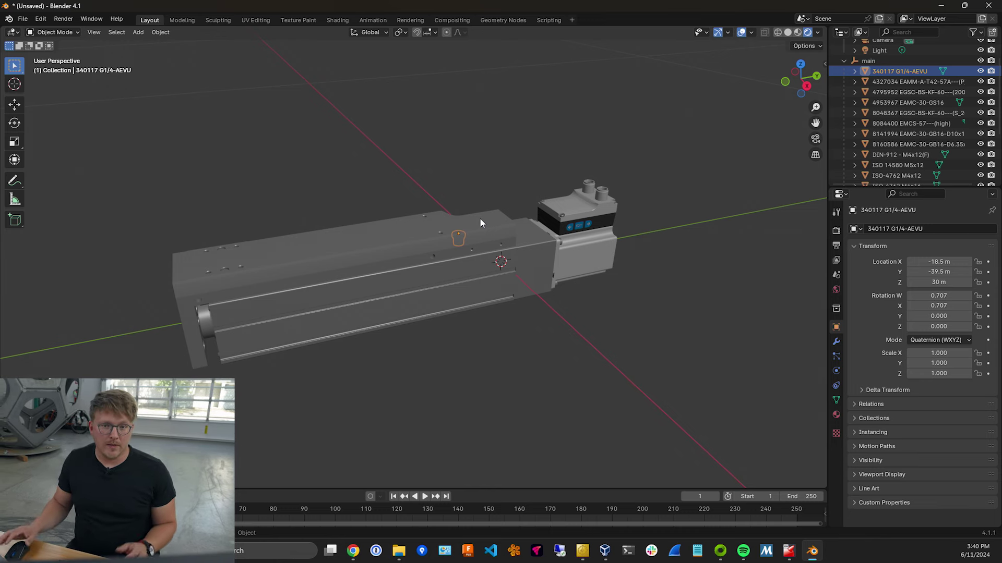
pyautogui.click(889, 57)
pyautogui.keyDown('shift'); pyautogui.click(916, 142); pyautogui.keyUp('shift')
# - Apply main's 0.001 scale to the selected actuator objects
pyautogui.click(160, 32)
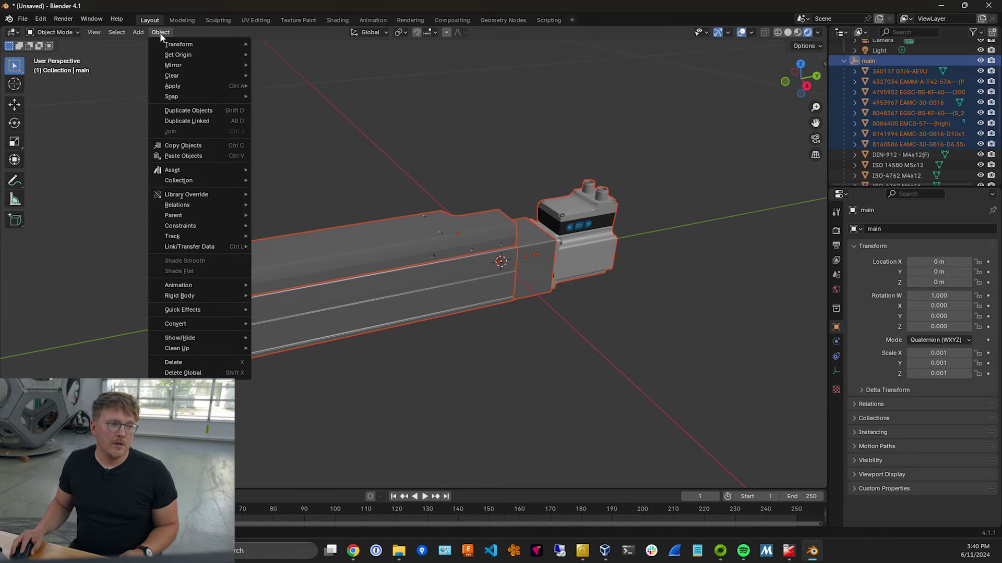
pyautogui.moveTo(212, 94)
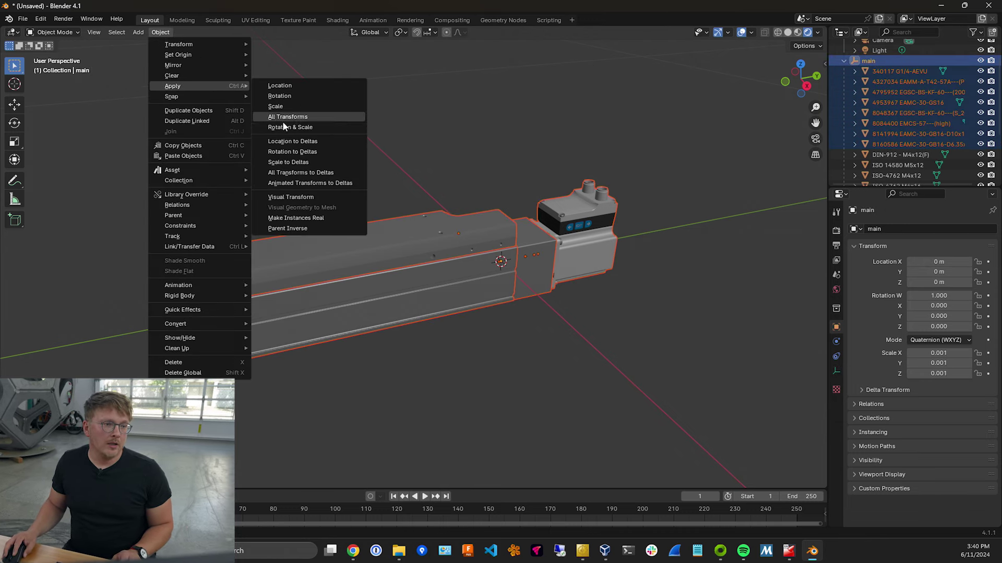
pyautogui.click(295, 118)
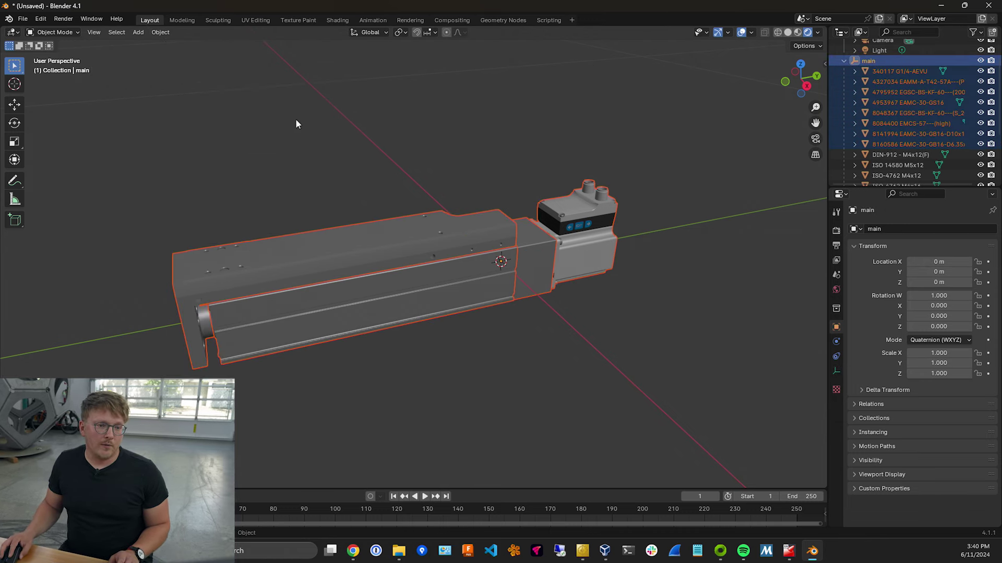
# - Verify main and the 4795952, 4327034 and 8048367 parts now read scale 1, then show export formats
pyautogui.click(887, 52)
pyautogui.click(887, 61)
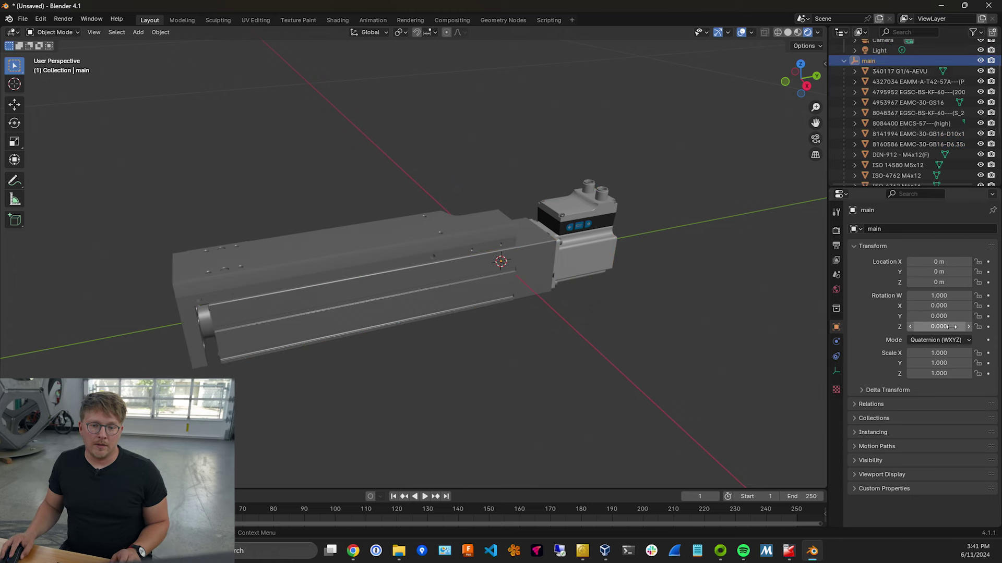
pyautogui.click(890, 92)
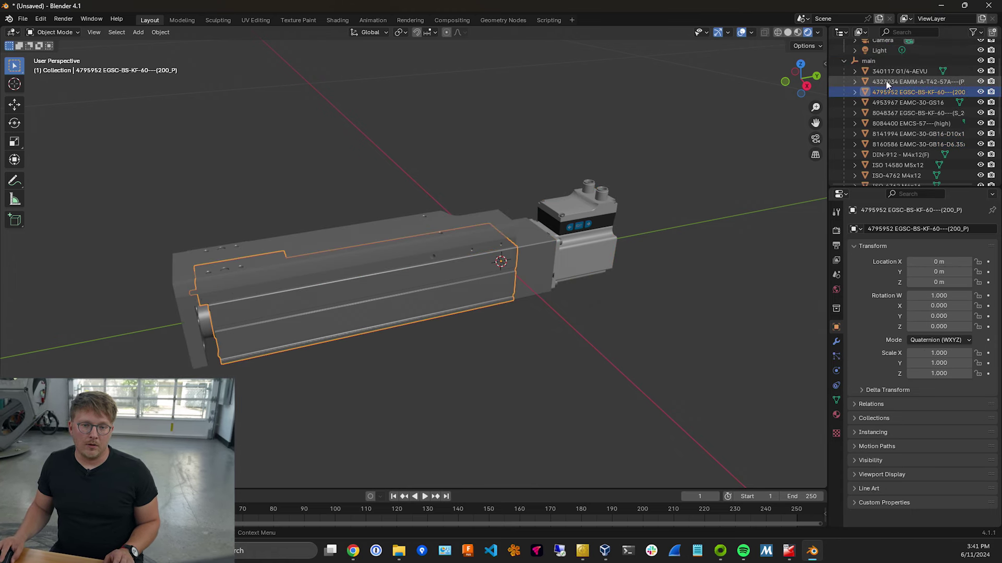
pyautogui.click(891, 81)
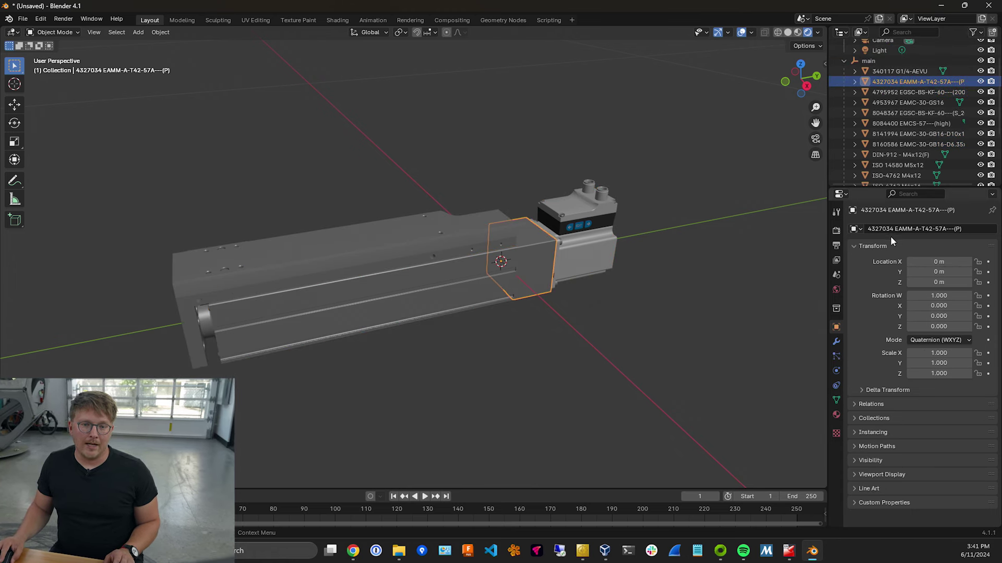
pyautogui.click(360, 243)
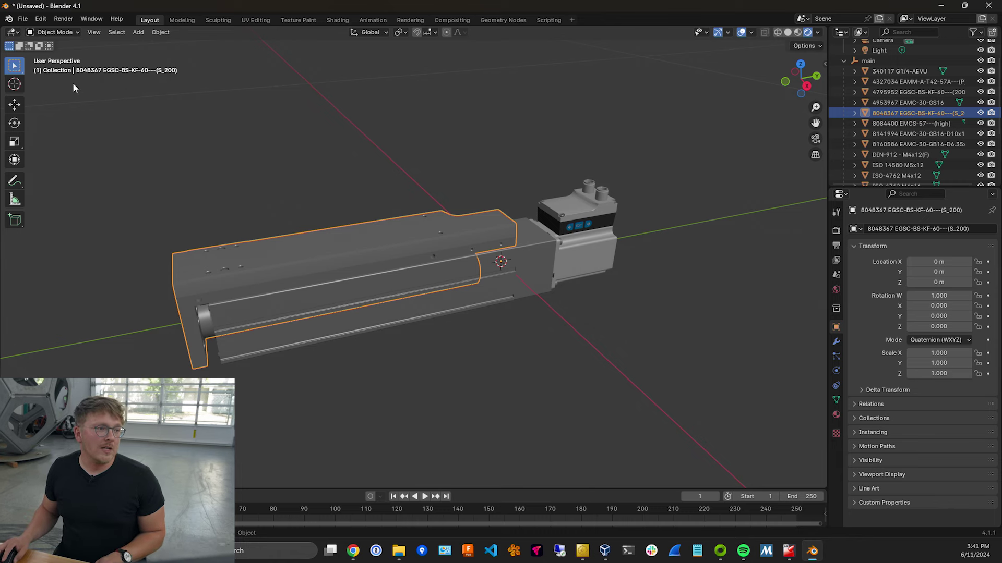
pyautogui.click(22, 18)
pyautogui.moveTo(65, 179)
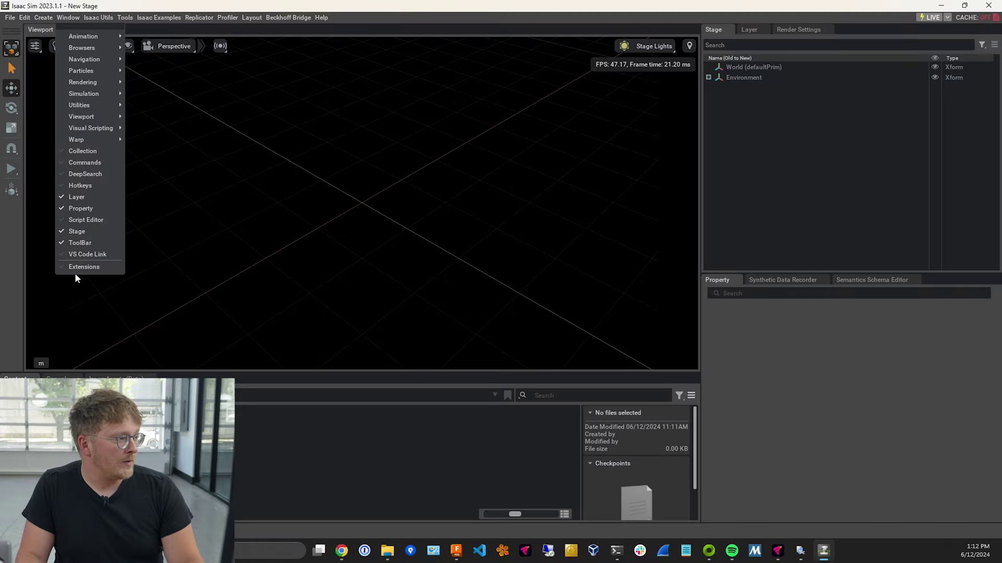
# - Search third-party extensions for 'loupe', confirm Beckhoff Bridge is enabled, and close Extensions
pyautogui.click(74, 272)
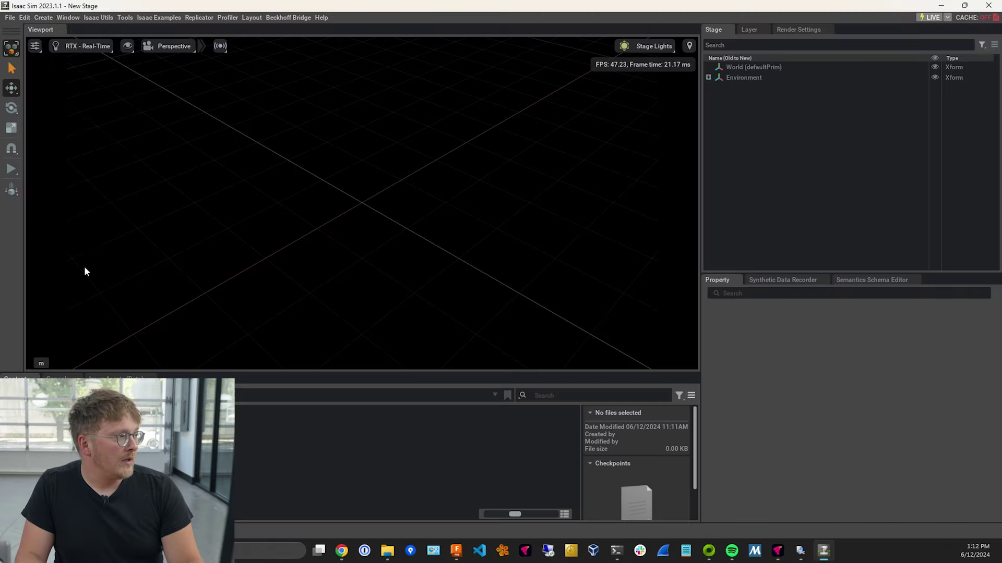
pyautogui.click(330, 99)
pyautogui.click(234, 87)
pyautogui.write('loupe')
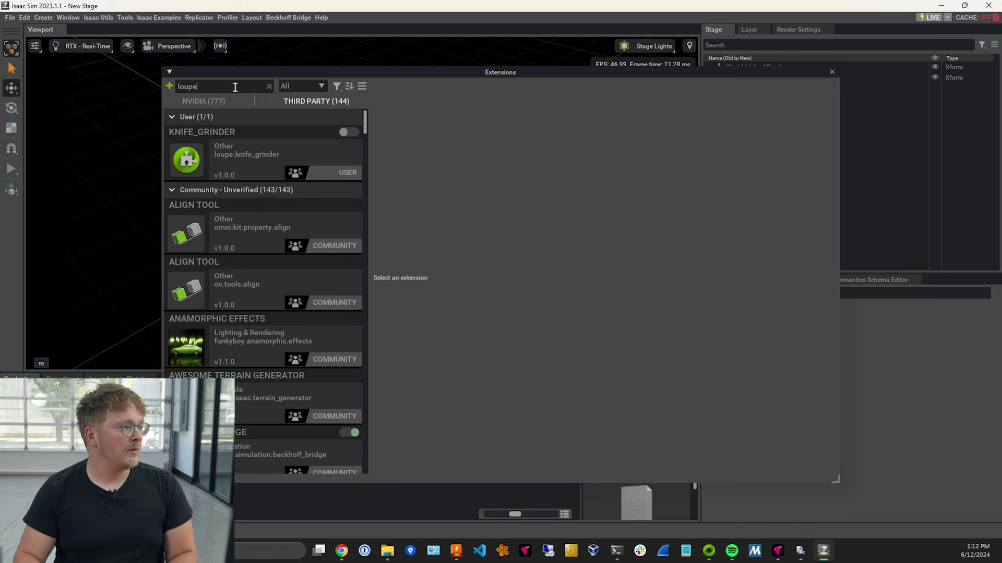
pyautogui.click(310, 220)
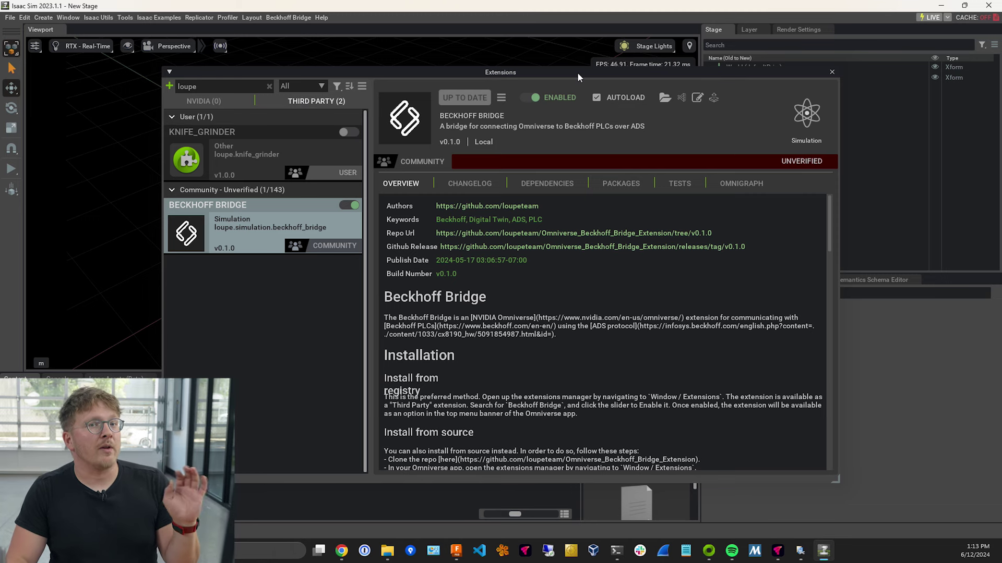
pyautogui.click(832, 72)
# - In the Loaded Scenario Template generator, set the extension path to the DigitalTwinSim folder
pyautogui.click(99, 17)
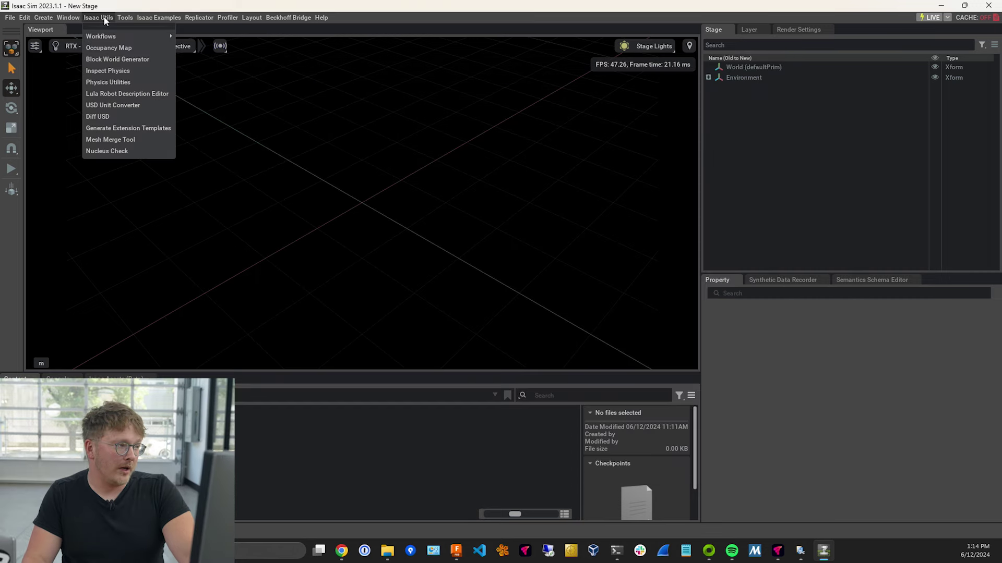
pyautogui.click(128, 127)
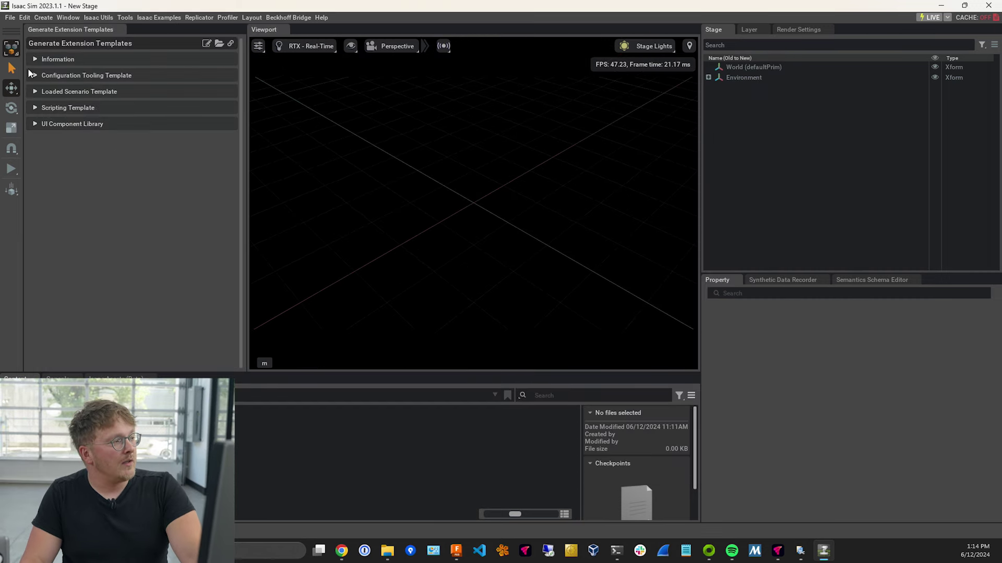
pyautogui.click(78, 92)
pyautogui.click(228, 107)
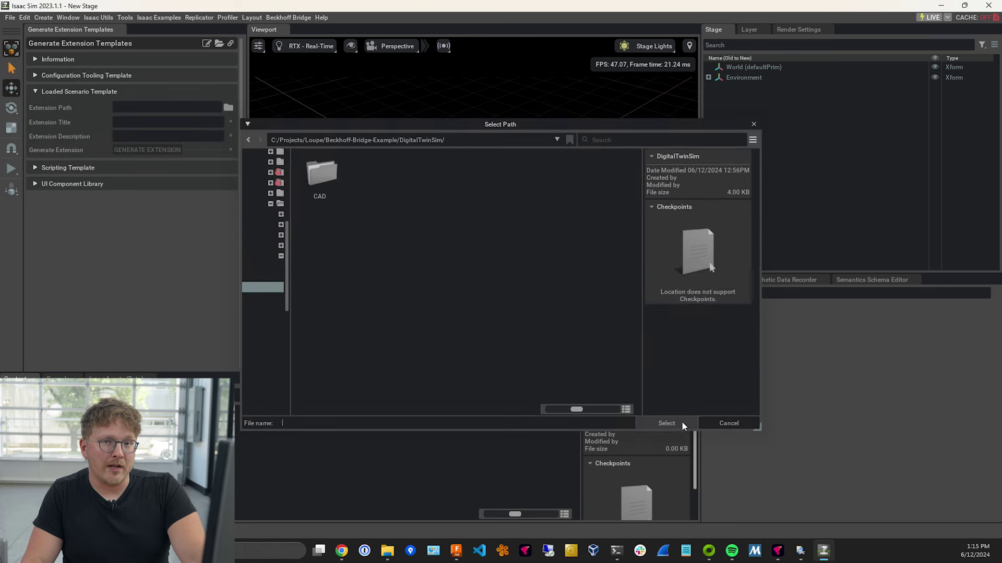
pyautogui.click(682, 422)
# - Title the extension 'LinearActuatorDigitalTwin' and describe it as a sample showing a Linear Actuator in motion
pyautogui.click(195, 120)
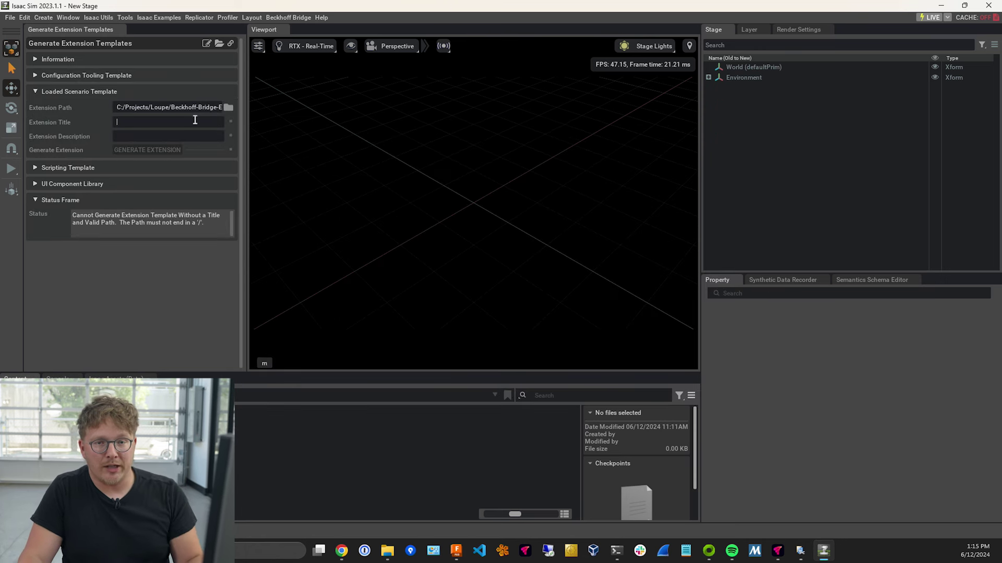
pyautogui.write('LinearActuatorDigitalTwin')
pyautogui.press('Tab')
pyautogui.write('A samp')
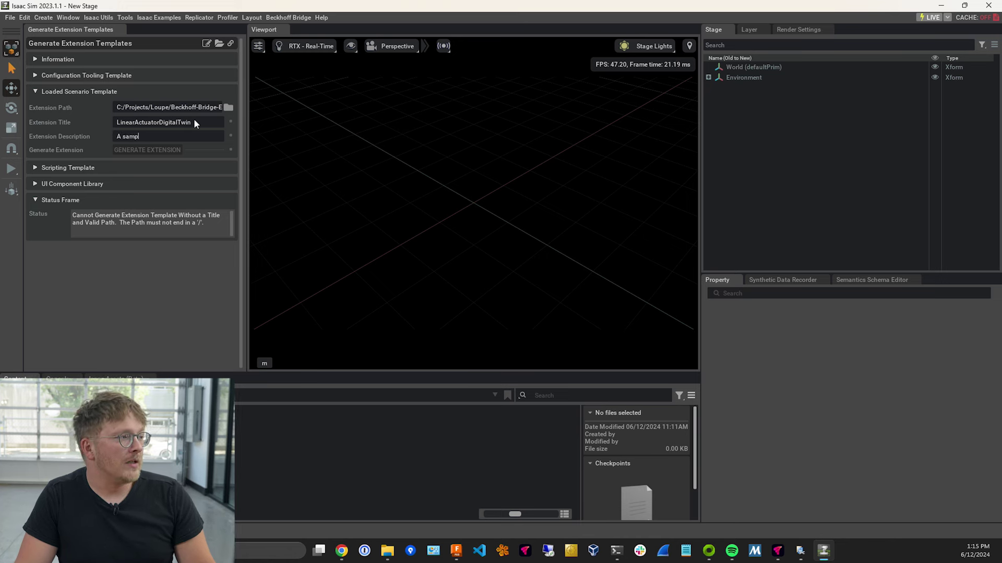
pyautogui.write('le project showing a L')
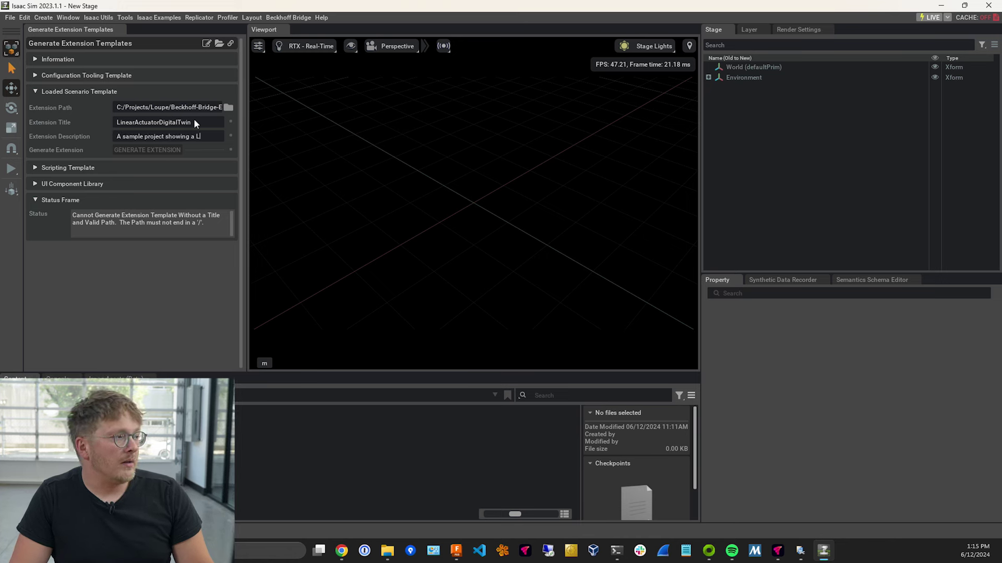
pyautogui.press('BackSpace')
pyautogui.press('BackSpace')
pyautogui.press('BackSpace')
pyautogui.press('BackSpace')
pyautogui.write('inear')
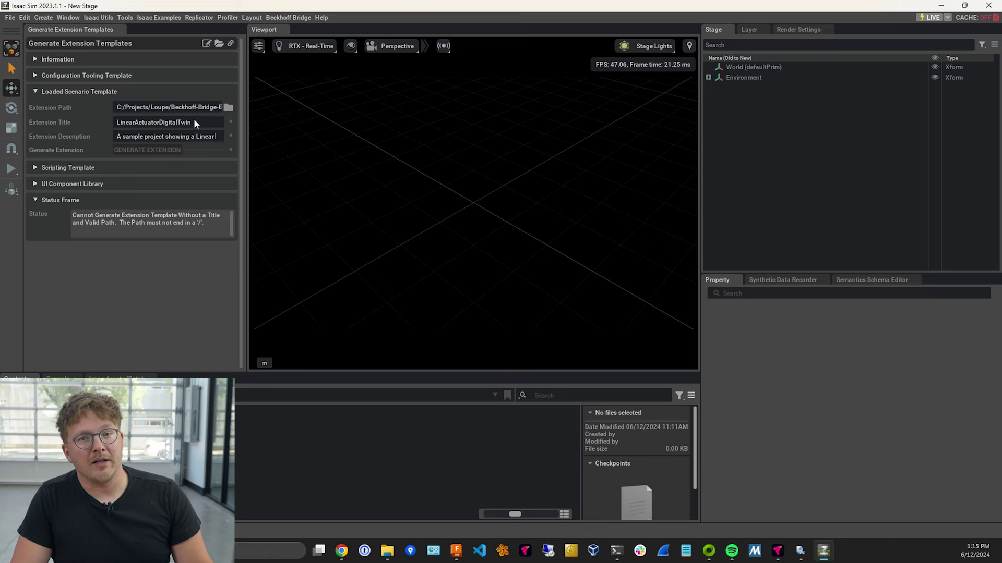
pyautogui.write(' Actuator in motion')
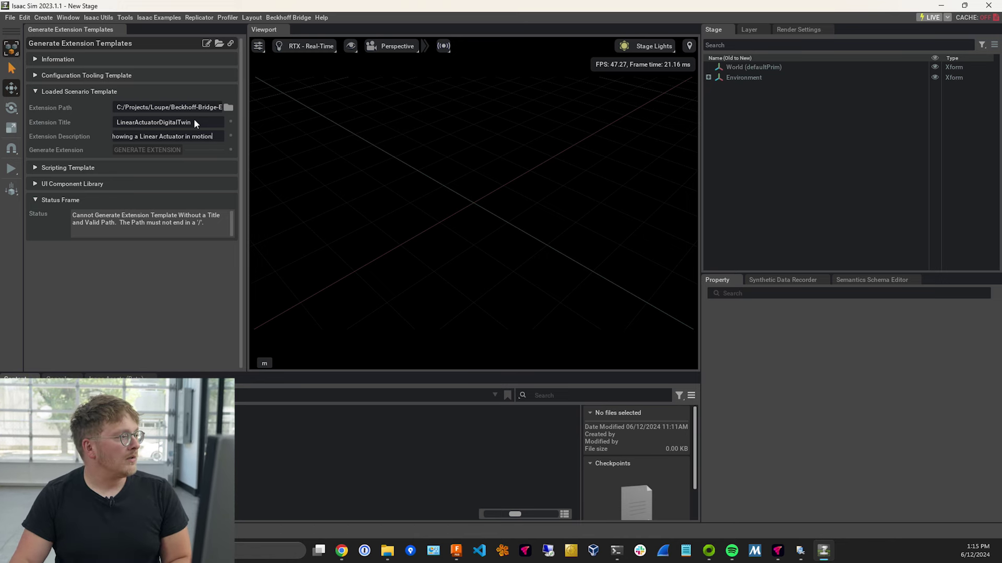
# - Remove the trailing slash from the extension path and generate the extension
pyautogui.click(215, 107)
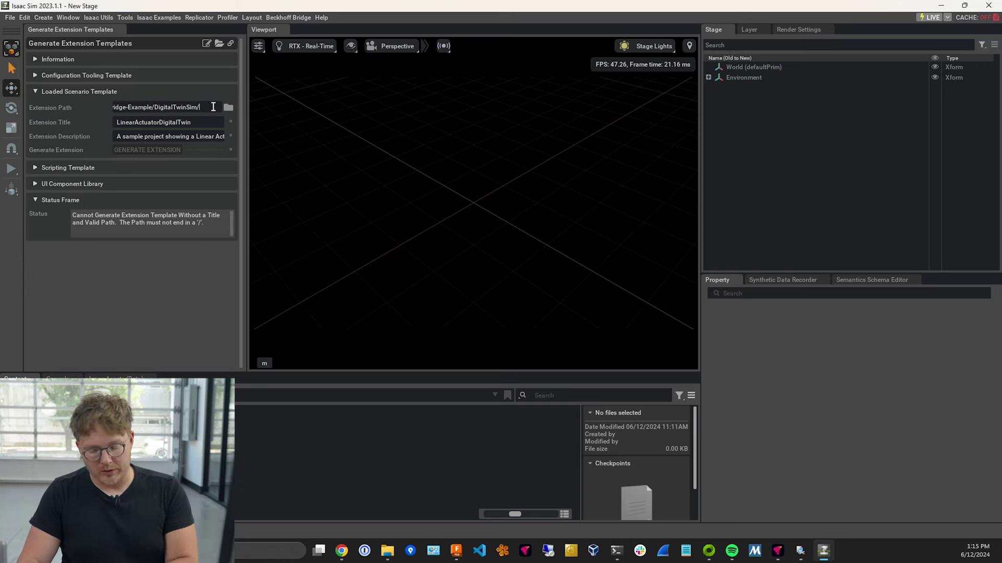
pyautogui.press('BackSpace')
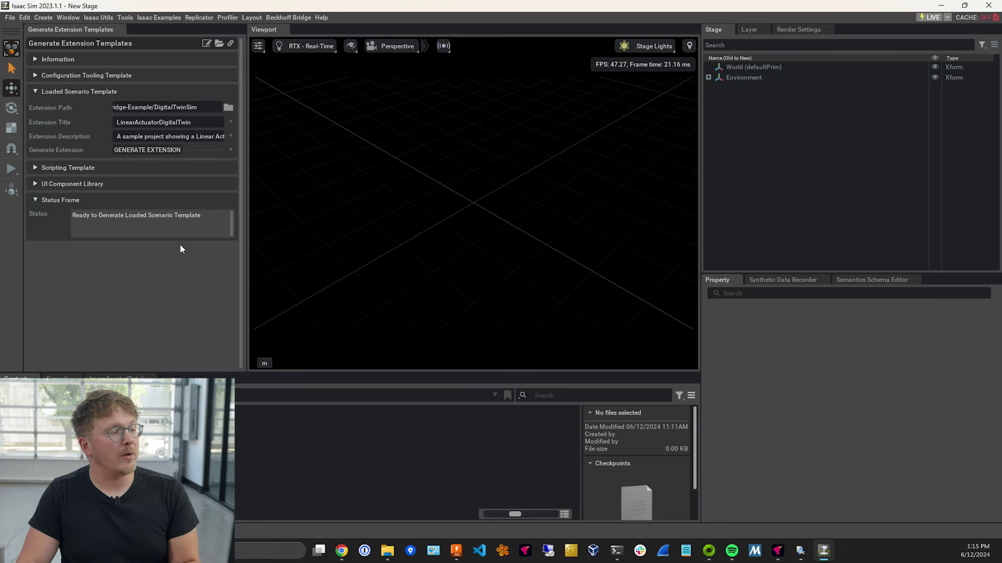
pyautogui.click(161, 152)
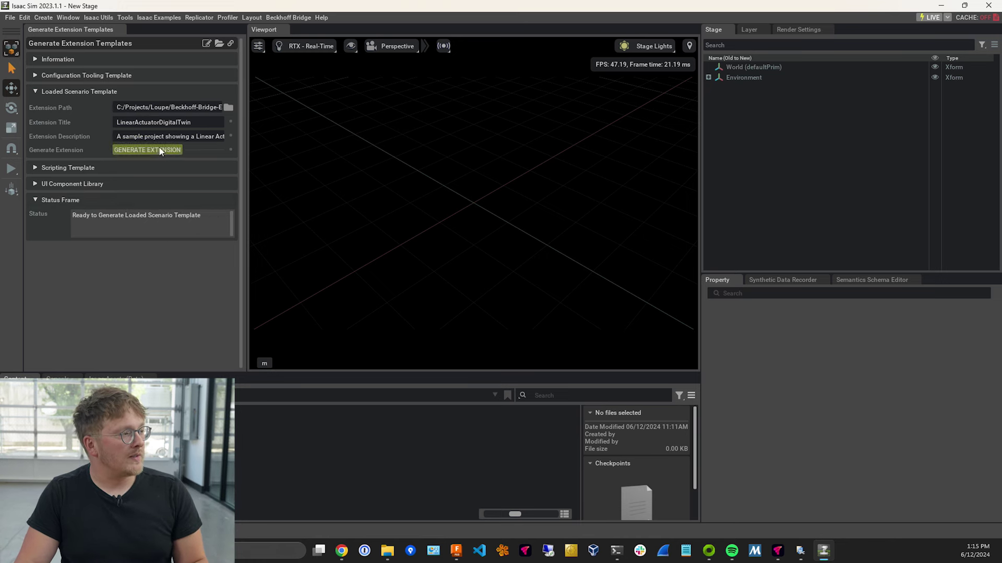